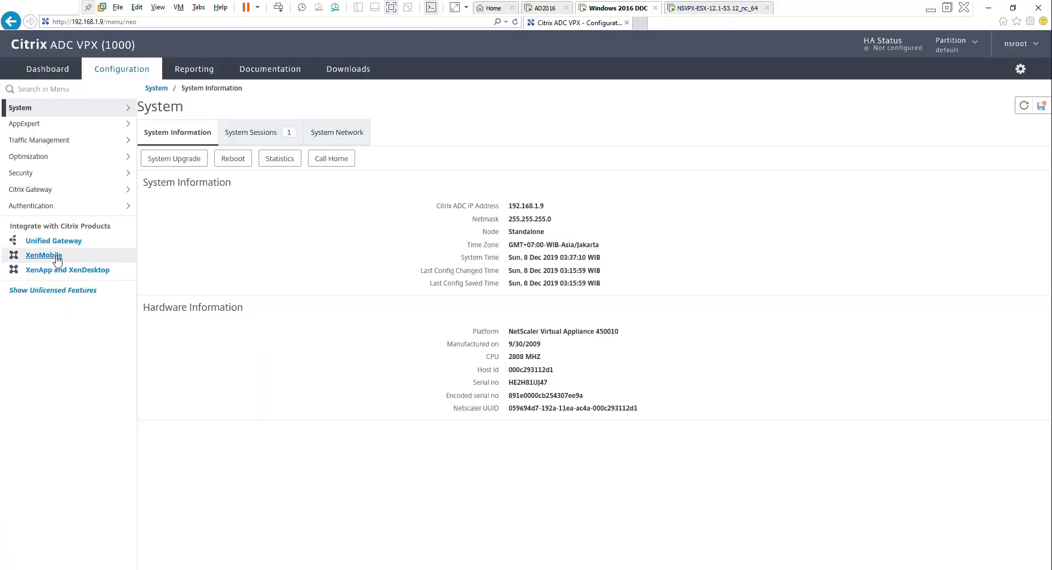
Launch the Citrix ADC for XenMobile wizard from Integrate with Citrix Products
click(56, 257)
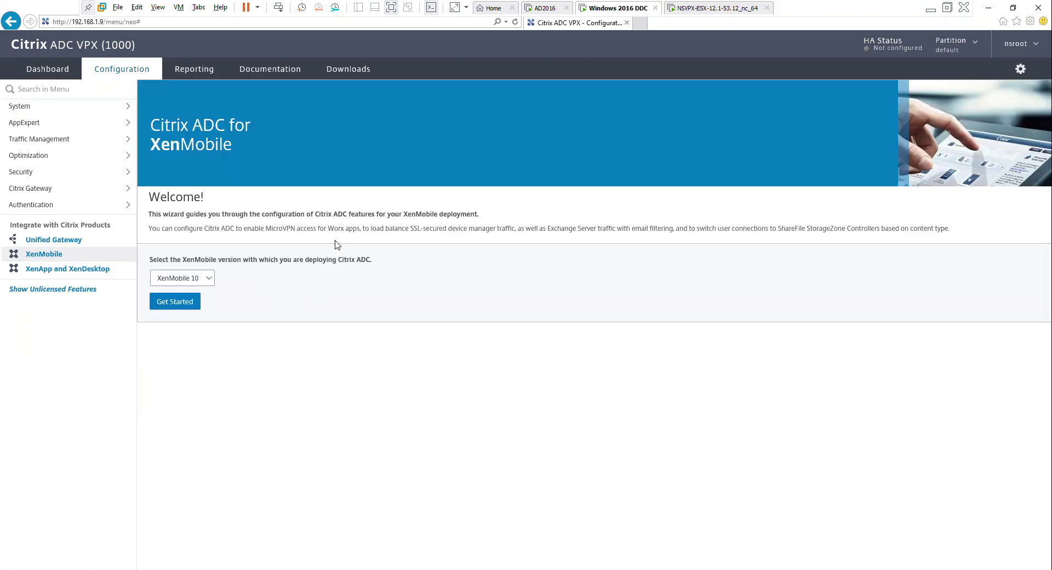
Choose XenMobile 10, keeping Citrix Gateway access and XenMobile server load balancing selected
click(211, 283)
click(186, 302)
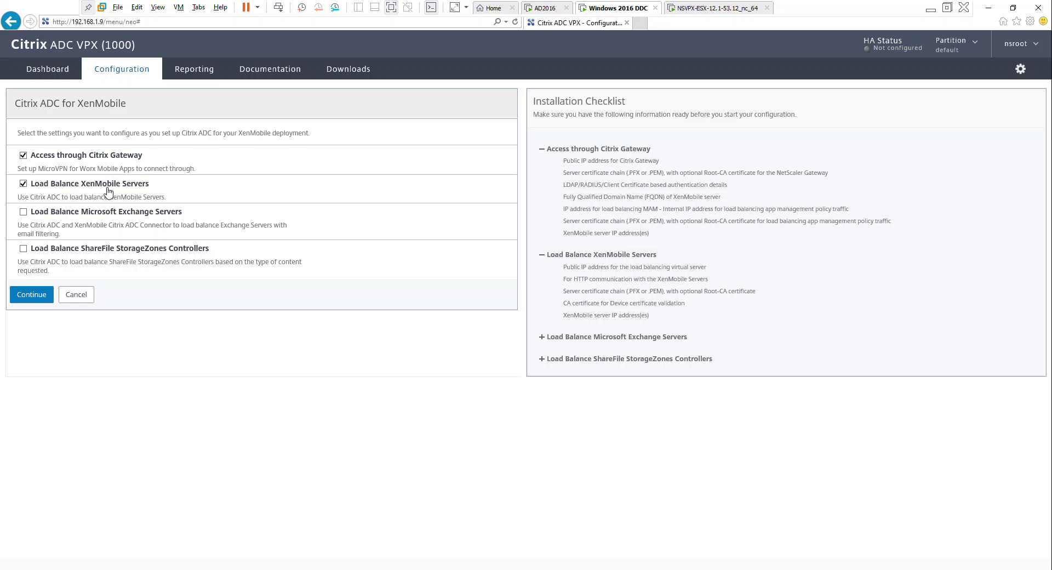
click(32, 296)
Give gateway XenMobileGateway IP 192.168.1.100 on port 443 and defer its server certificate
click(96, 158)
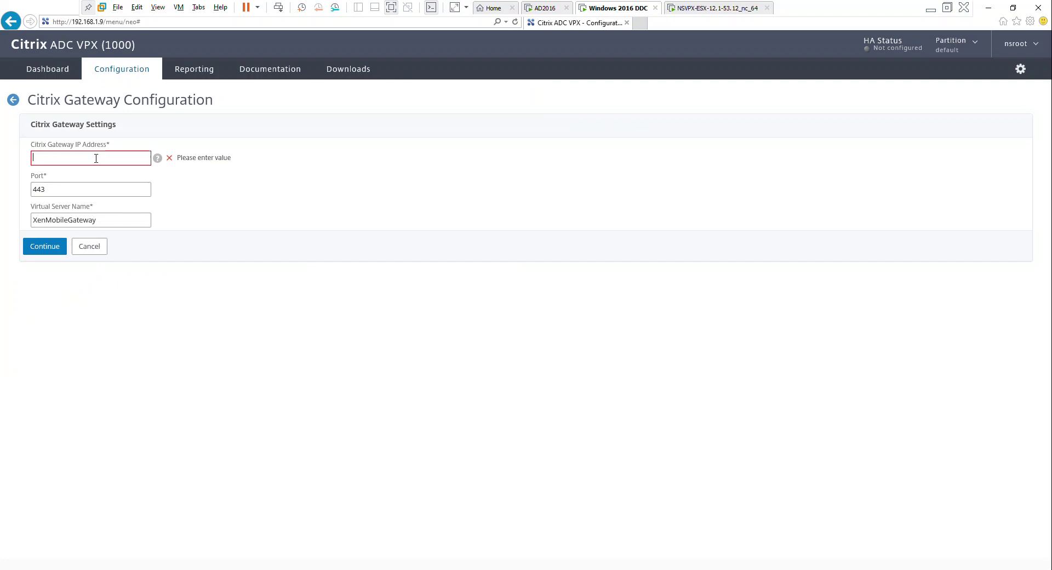
text(192.168.1.100)
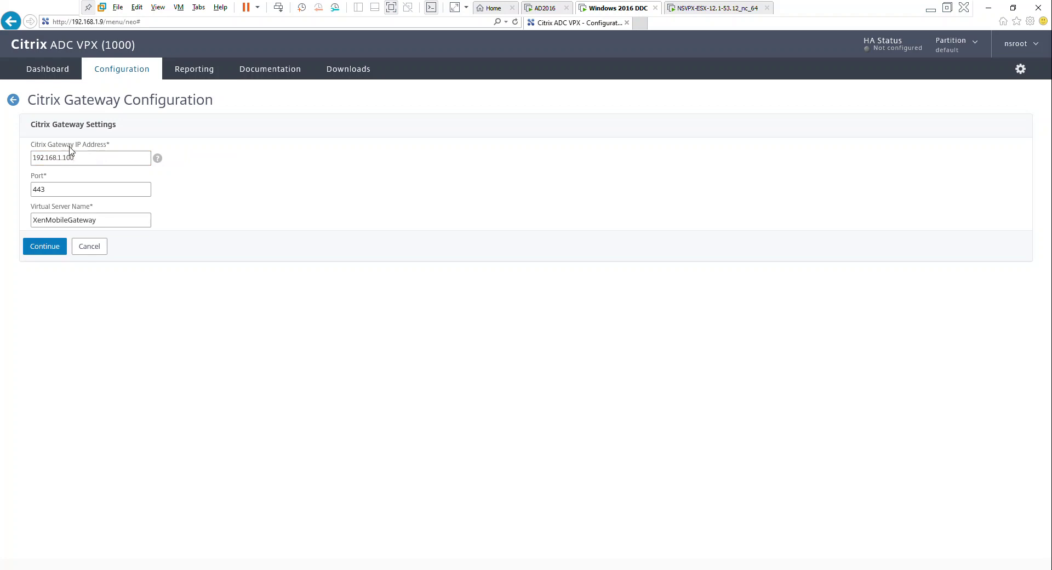
click(56, 246)
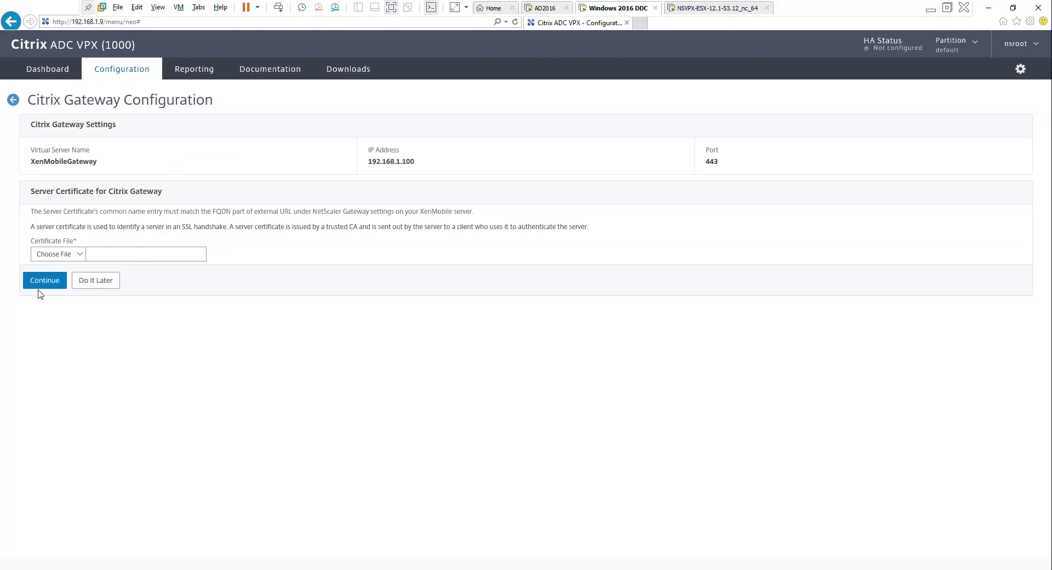
click(96, 280)
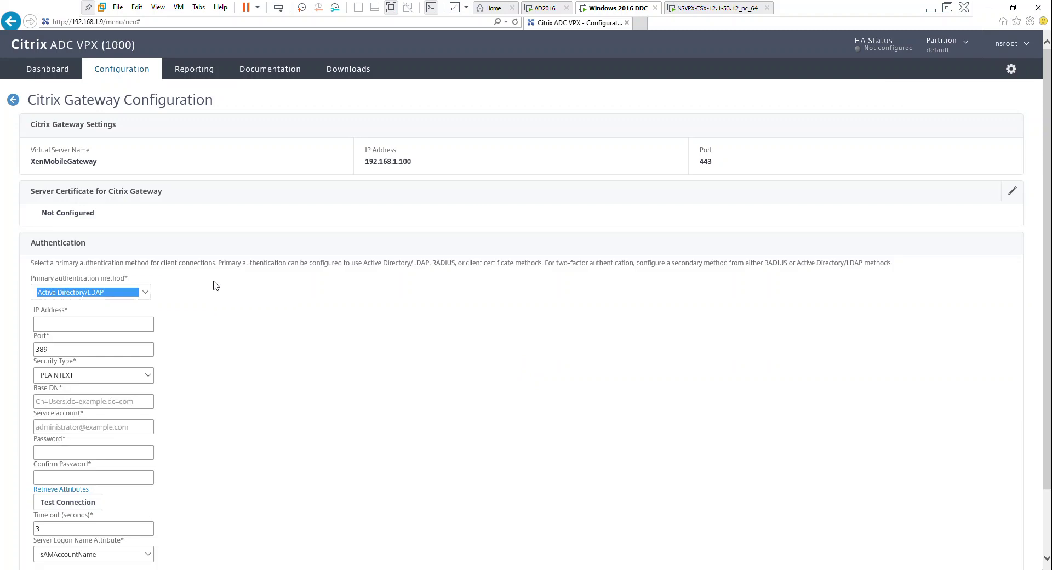
Enter LDAP server 192.168.1.10 and Base DN dc=ad, dc=id
scroll(257, 317, down, 2)
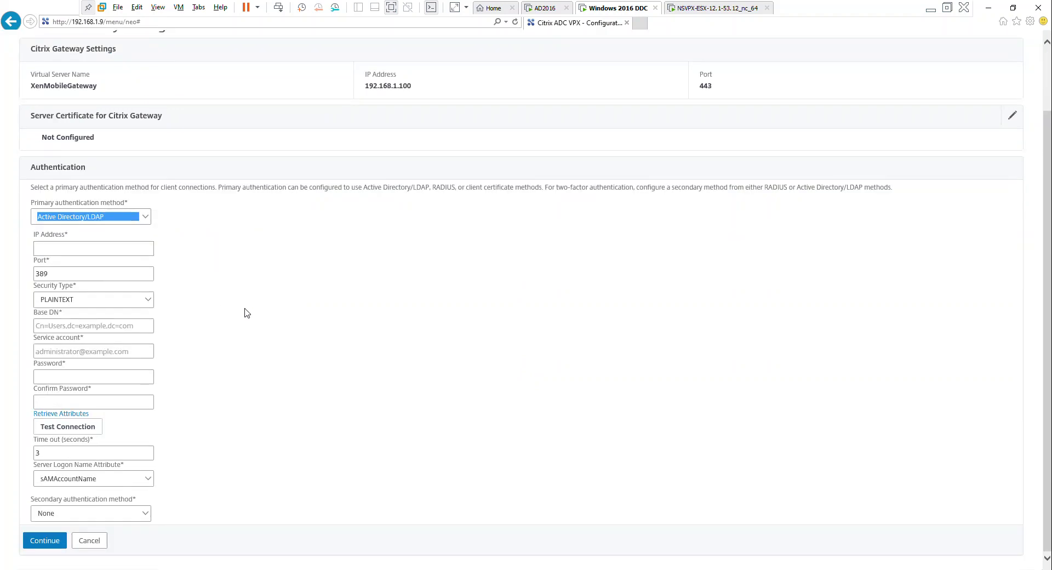
click(137, 247)
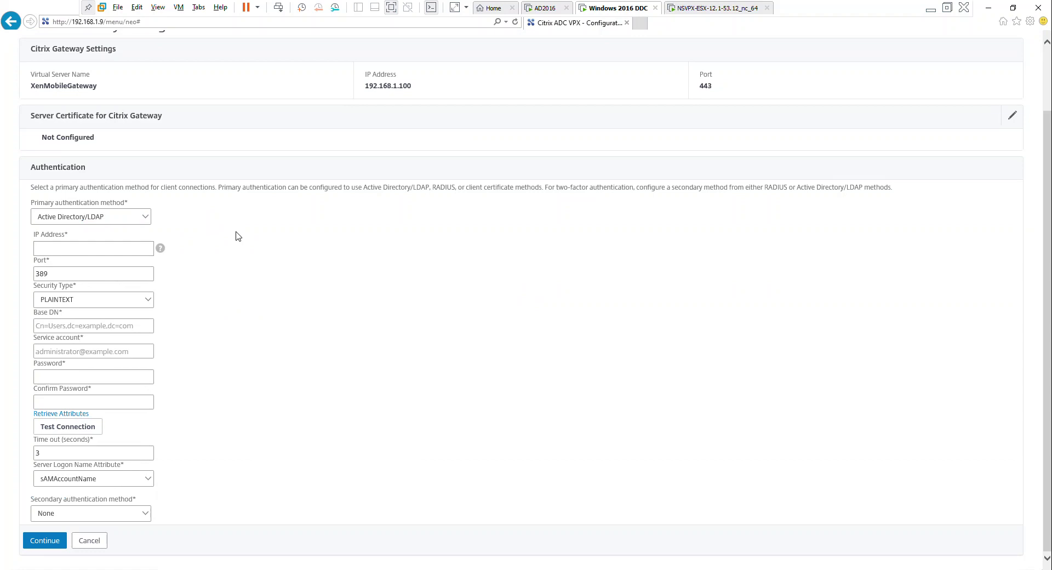
text(192.168.1.10)
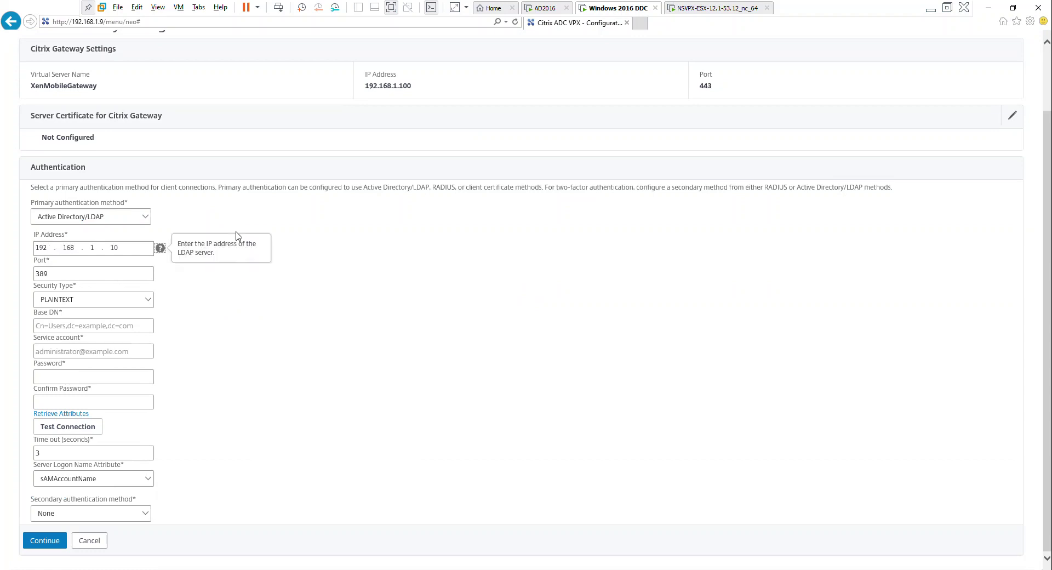
click(131, 325)
text(dc=ad, dc=id)
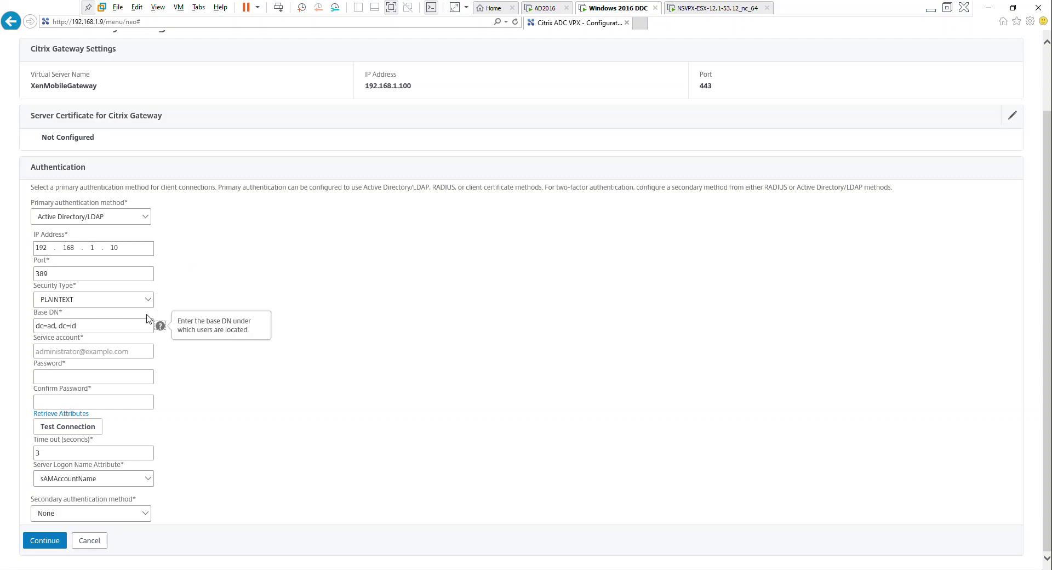
Fill in the administrator service account and its password twice, then test the LDAP connection
key(Tab)
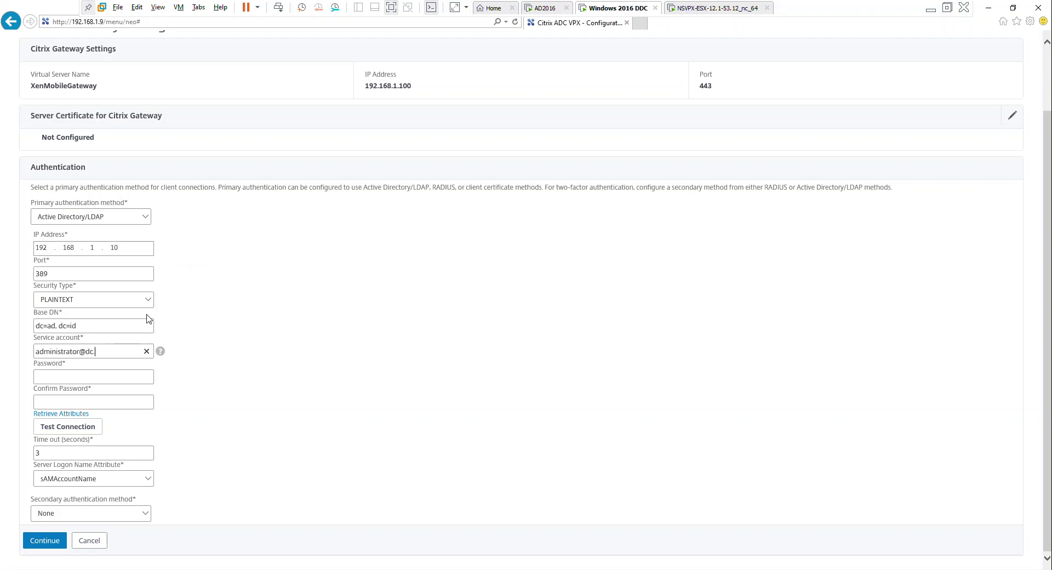
key(Tab)
key(Tab)
text(***)
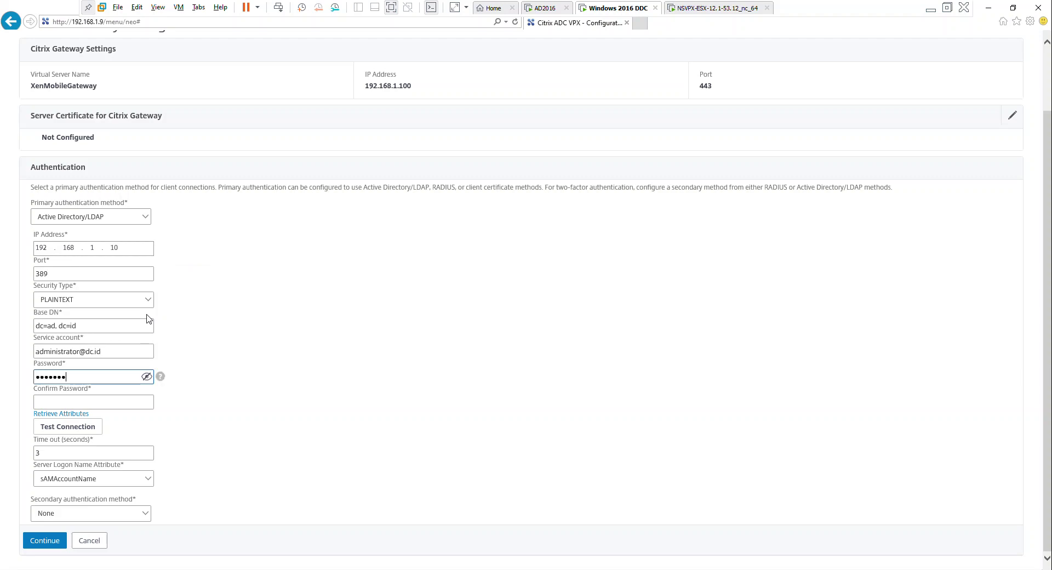
text(*********)
key(Tab)
text(***)
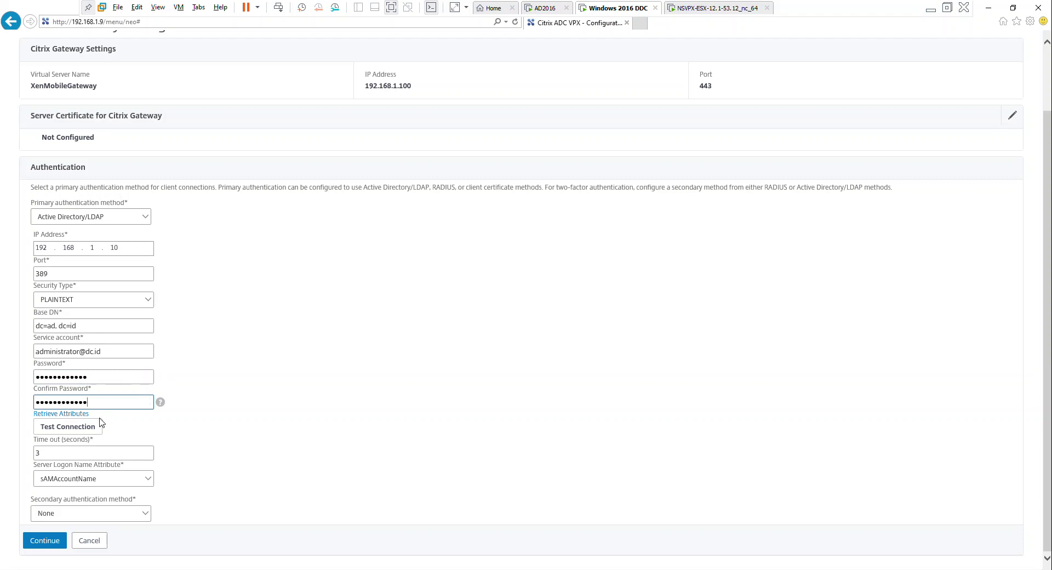
click(85, 430)
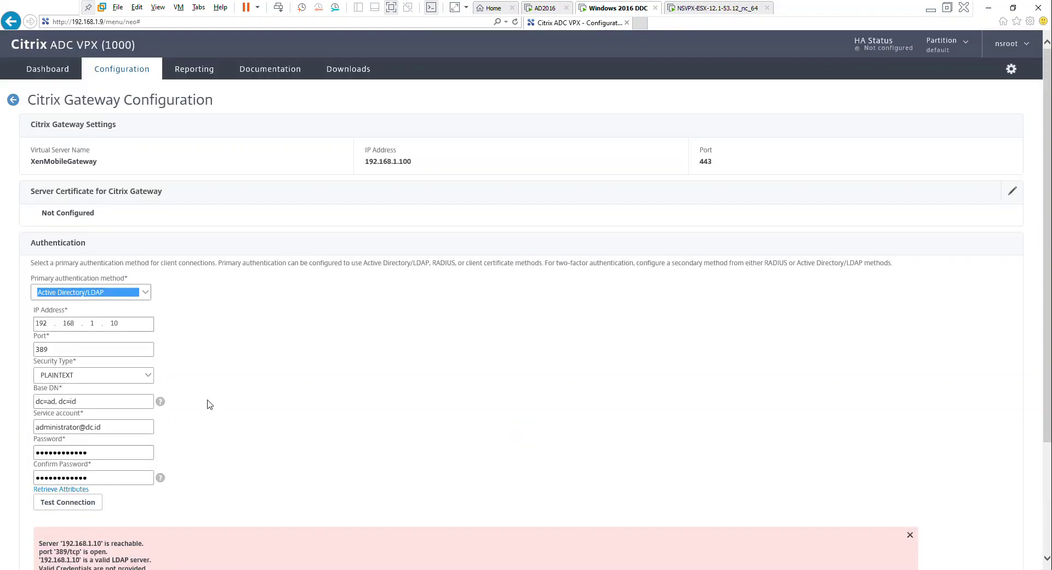
Fix the service account's domain, get valid credentials on retest, and submit the LDAP settings
scroll(225, 411, down, 3)
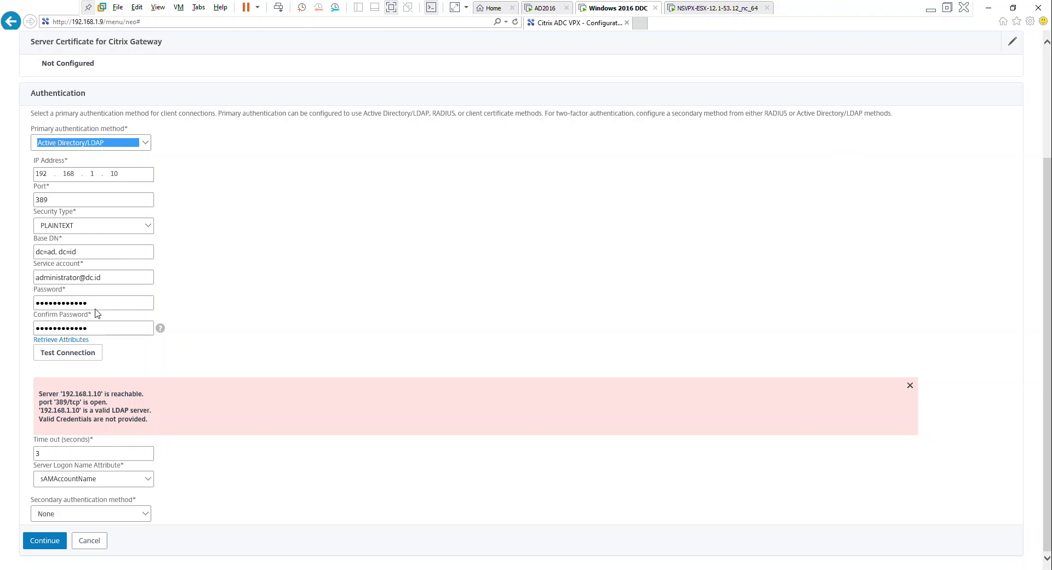
click(90, 278)
key(BackSpace)
key(BackSpace)
text(ad.)
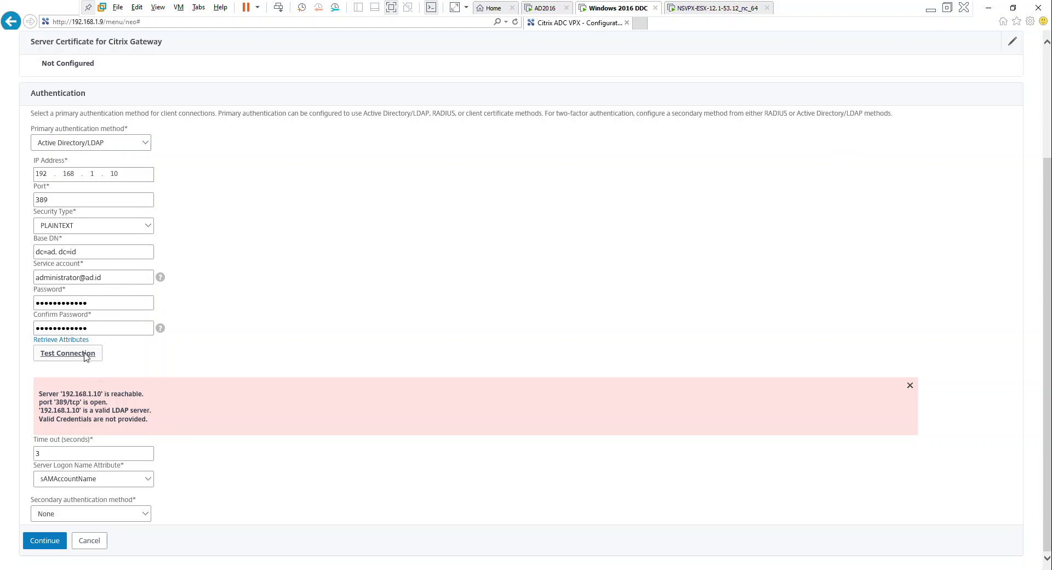
click(85, 353)
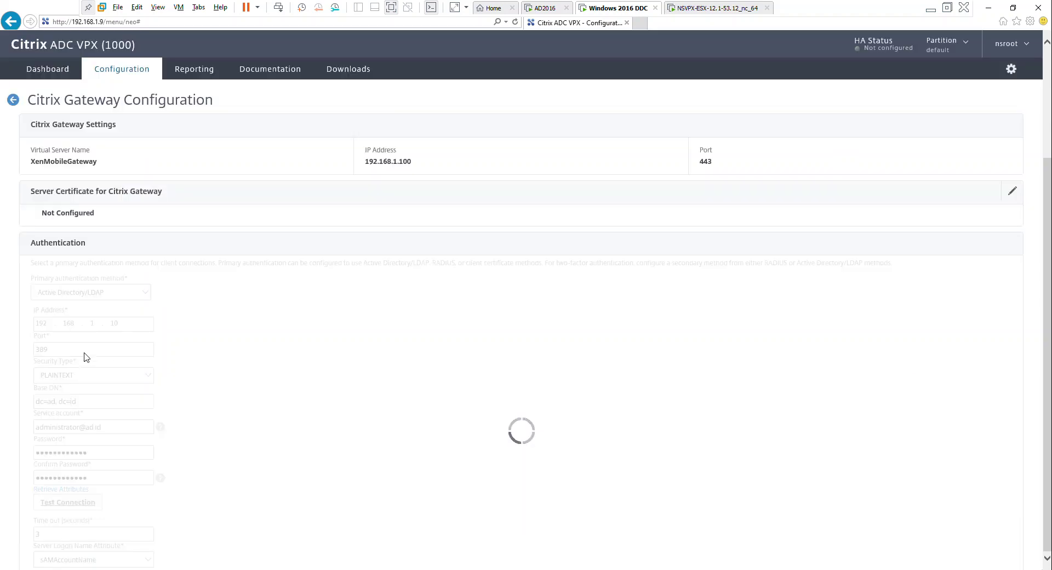
scroll(173, 372, down, 3)
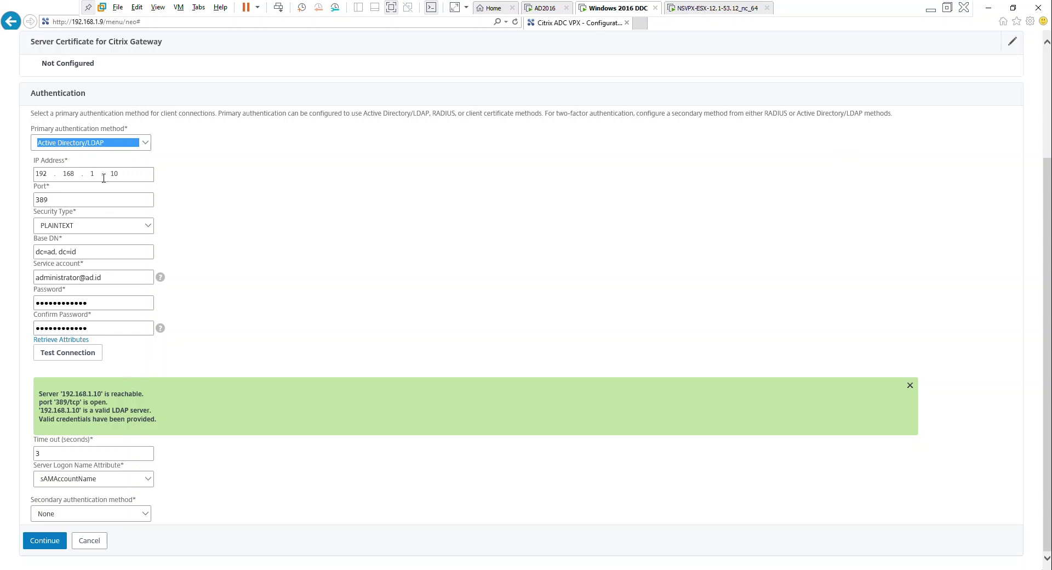
scroll(255, 238, up, 3)
scroll(190, 253, down, 3)
click(46, 540)
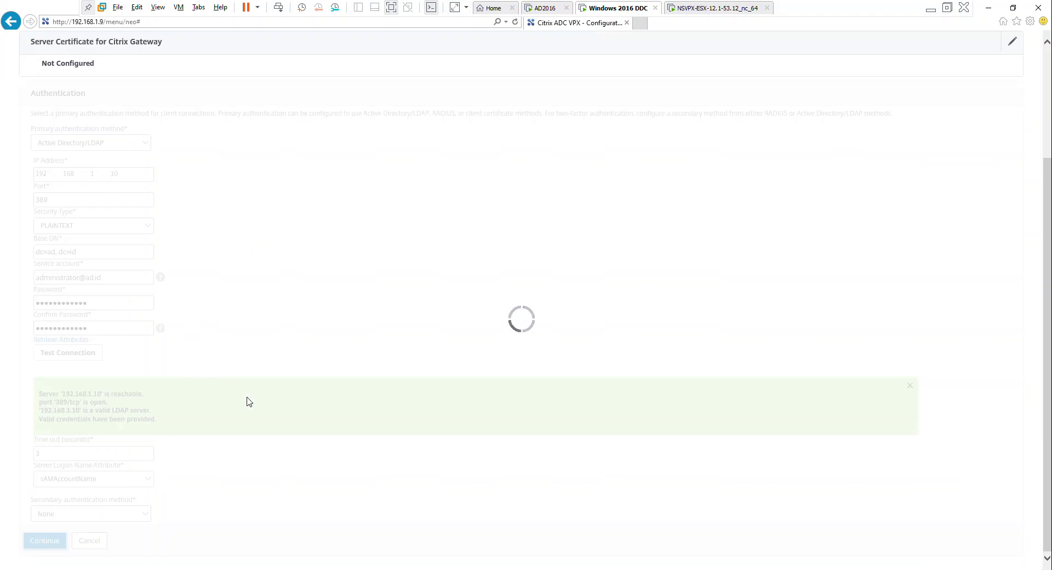
Open the configuration page in a new browser tab and go to the XenMobile dashboard
scroll(289, 415, up, 3)
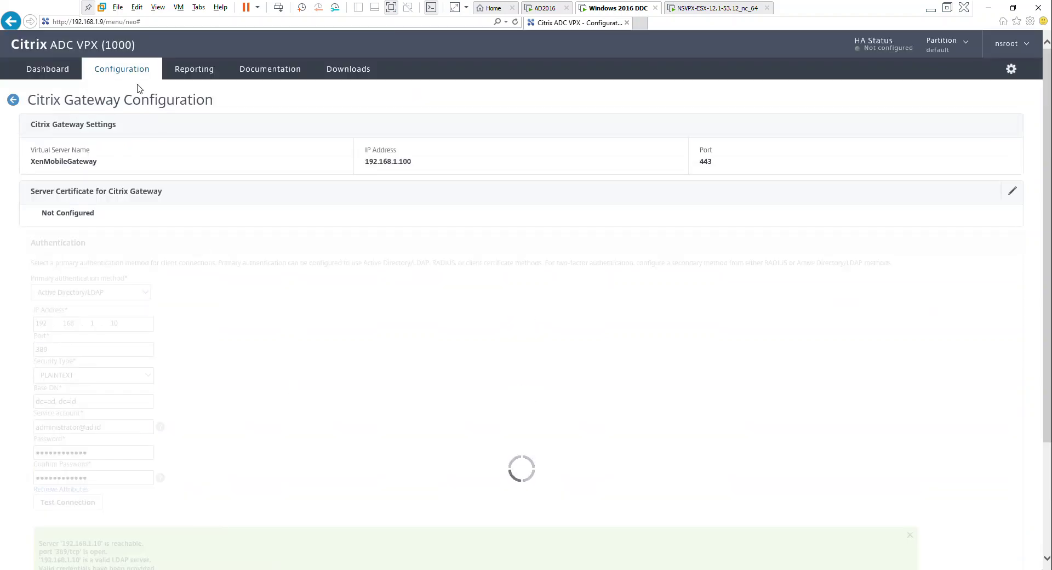
right_click(135, 75)
click(170, 94)
scroll(247, 329, down, 3)
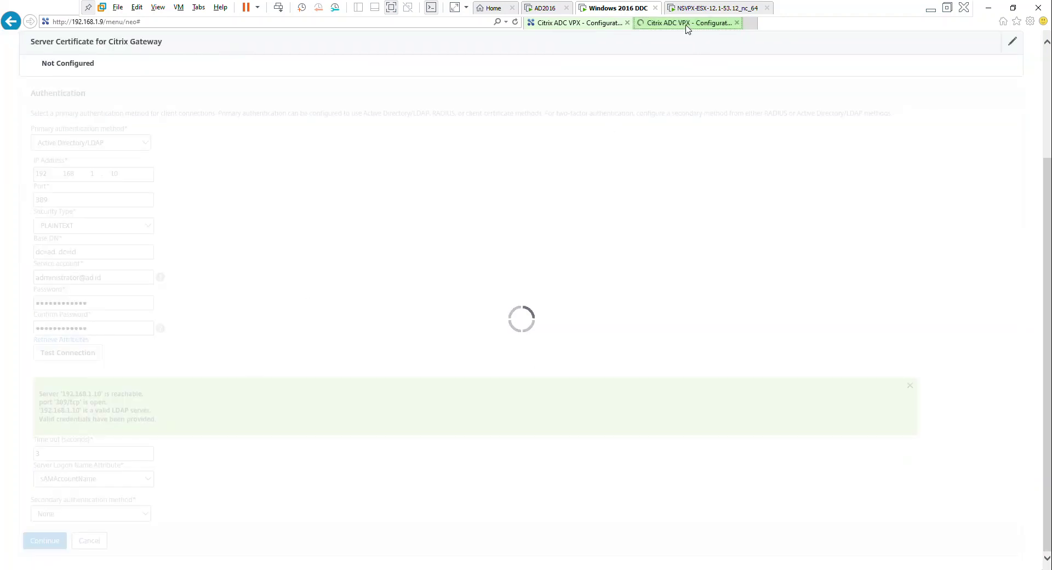
click(685, 22)
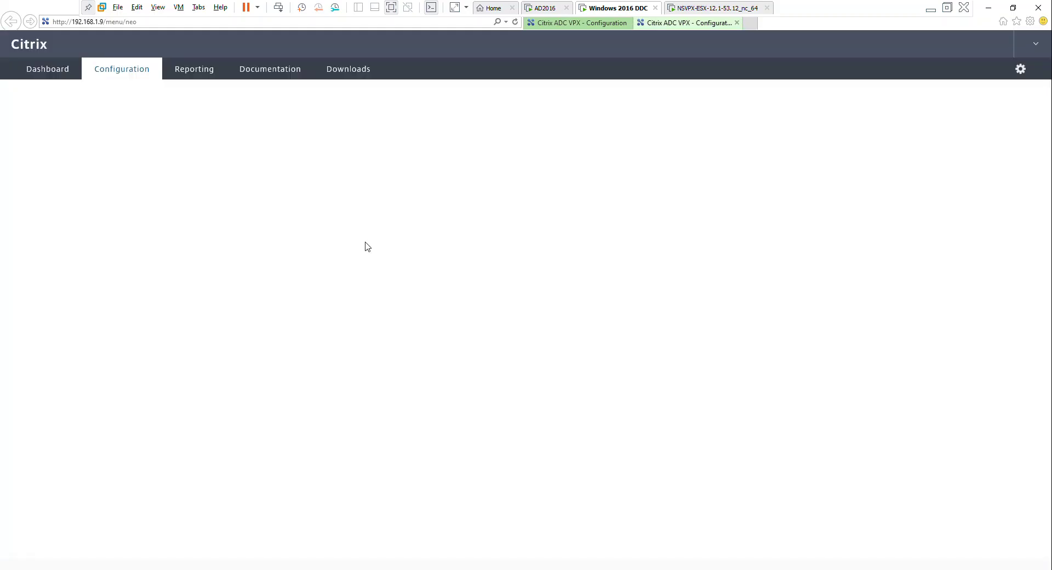
click(44, 255)
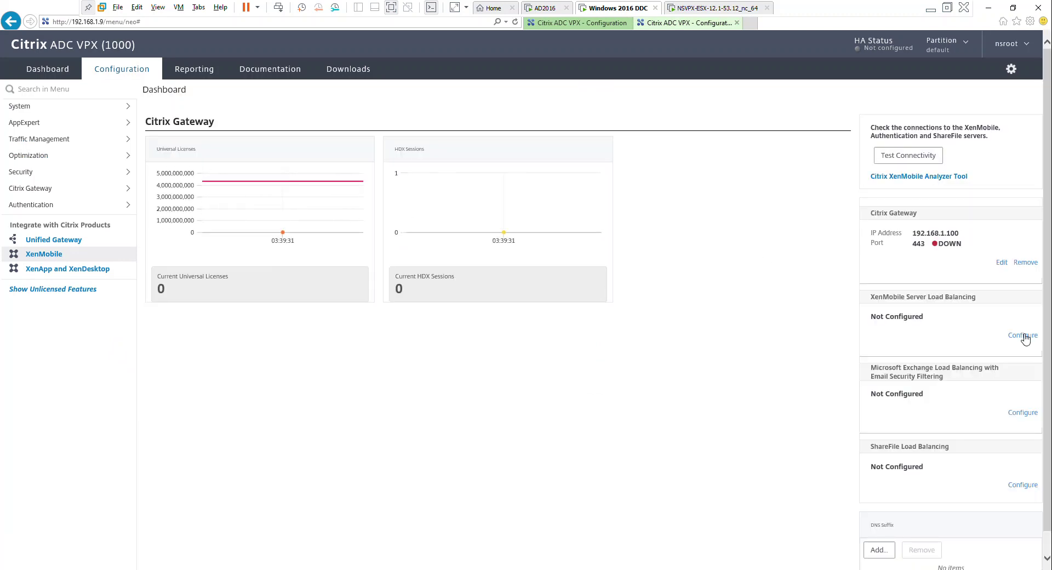
Start XenMobile Server Load Balancing setup with HTTP communication to the XenMobile Server
click(1023, 335)
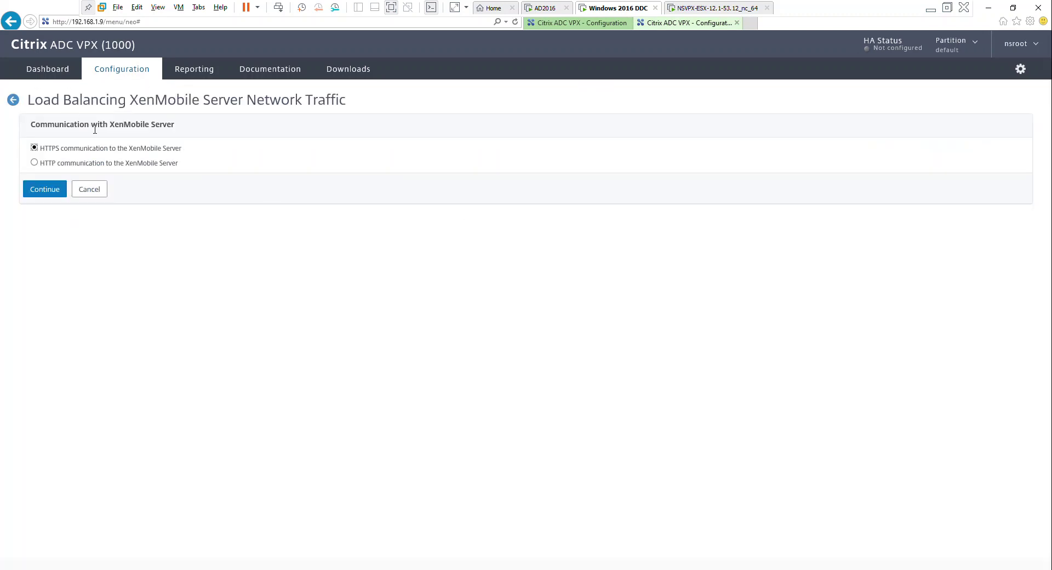
click(66, 164)
click(57, 189)
Create virtual server XenMobileMDM at 192.168.1.50 on ports 443,8443, deferring its server certificate
click(78, 179)
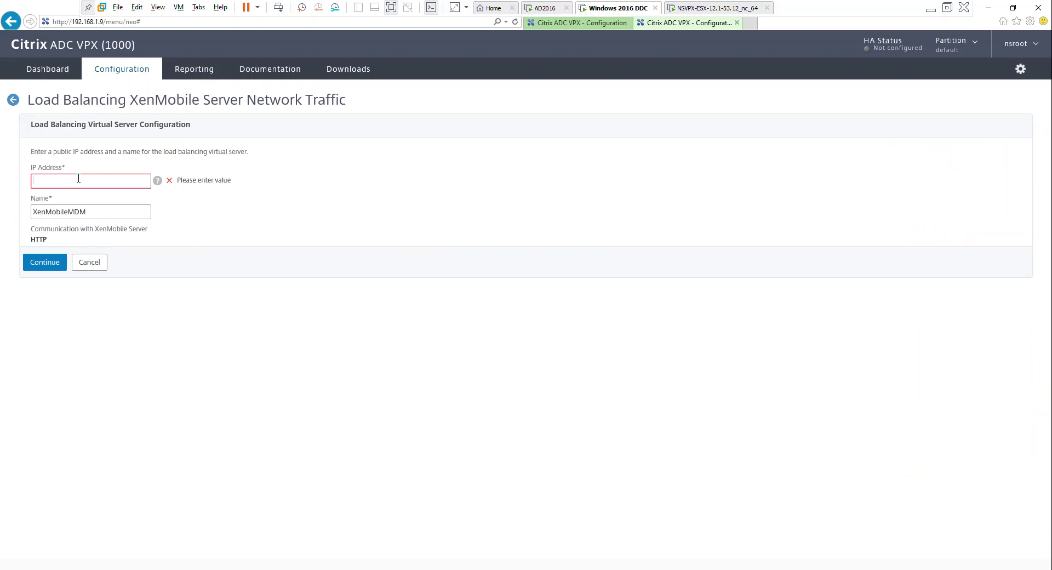
text(192.168.1.50)
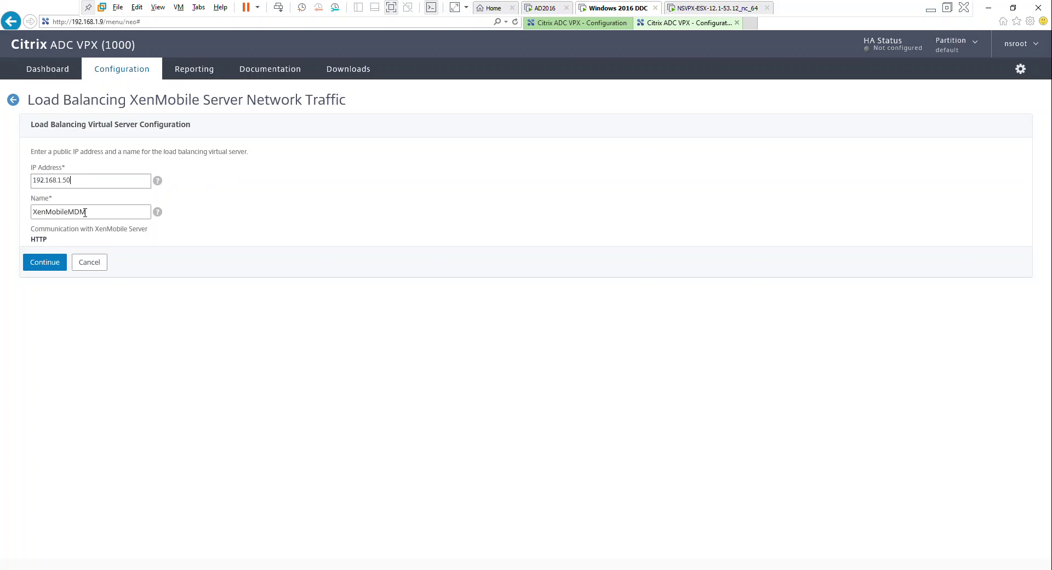
click(49, 265)
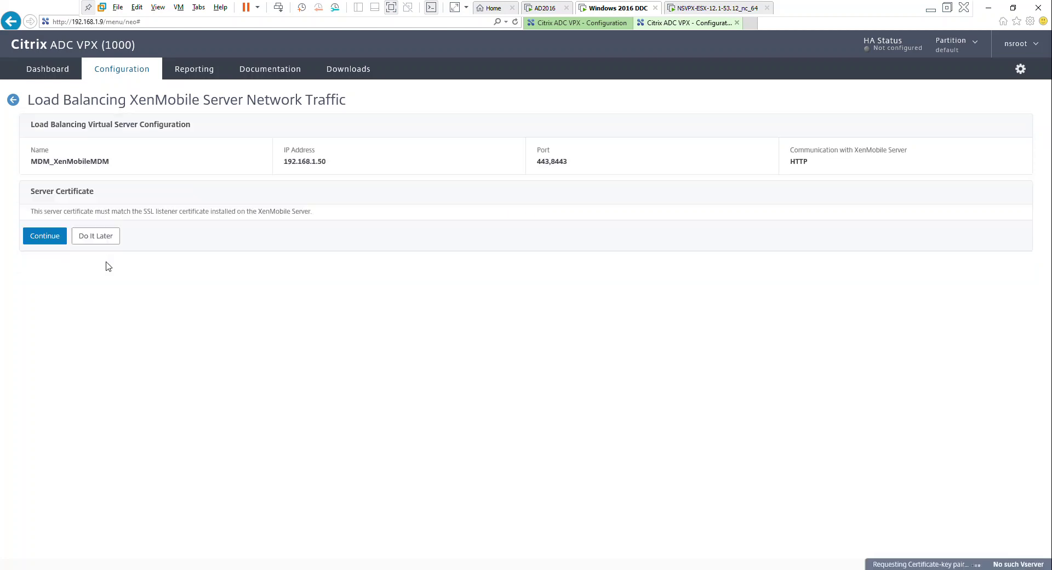
click(113, 284)
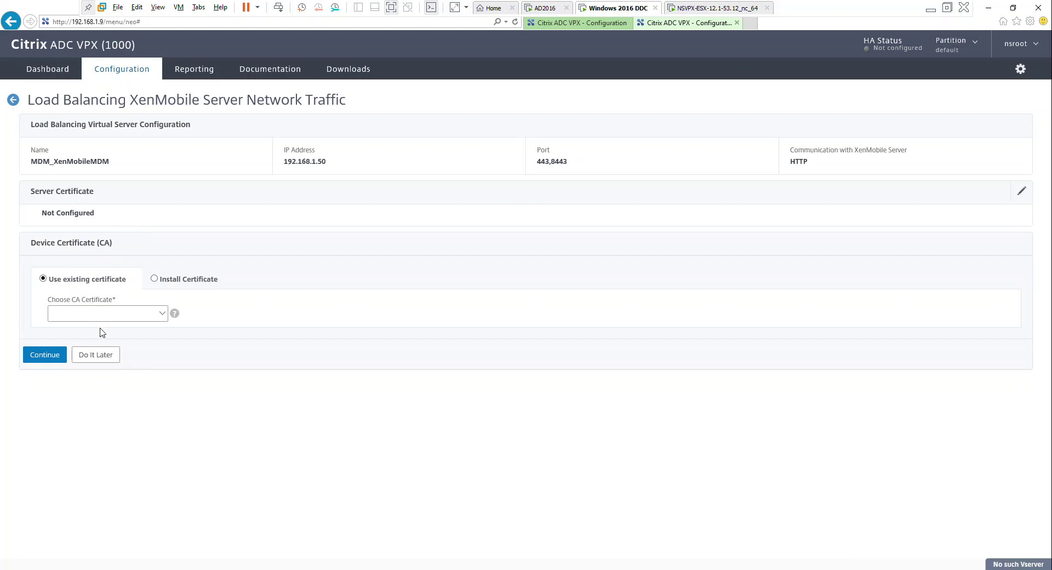
Defer the device CA certificate and add XenMobile server 192.168.1.51 on port 80
click(100, 355)
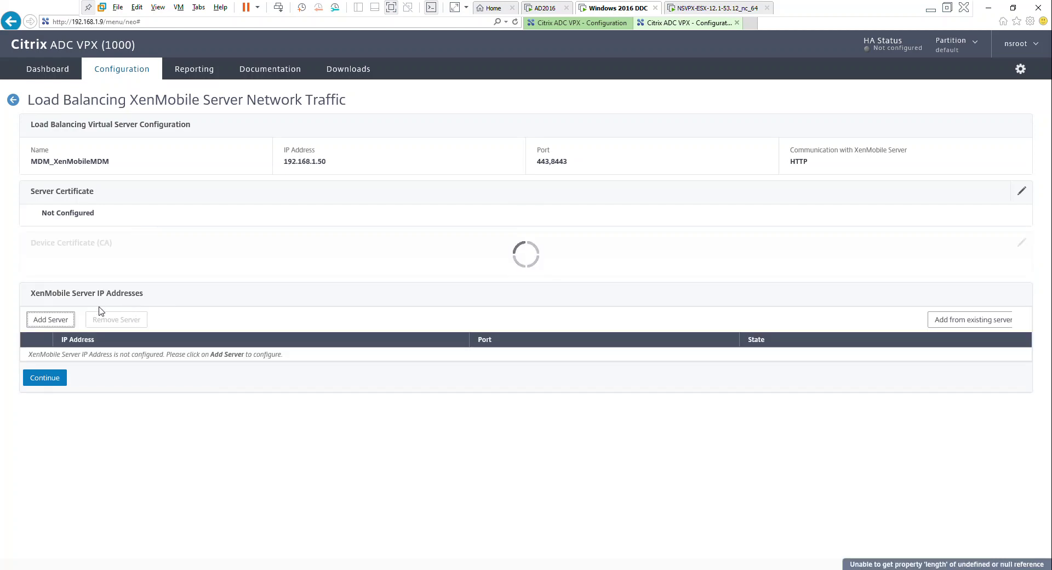
click(67, 324)
text(192.168.1.51)
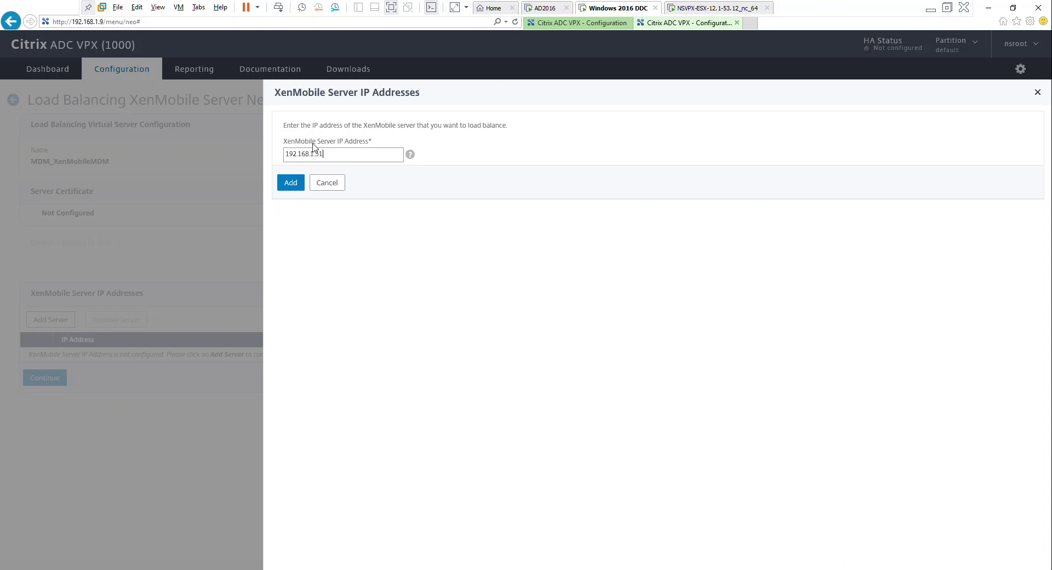
right_click(307, 142)
click(276, 191)
click(289, 183)
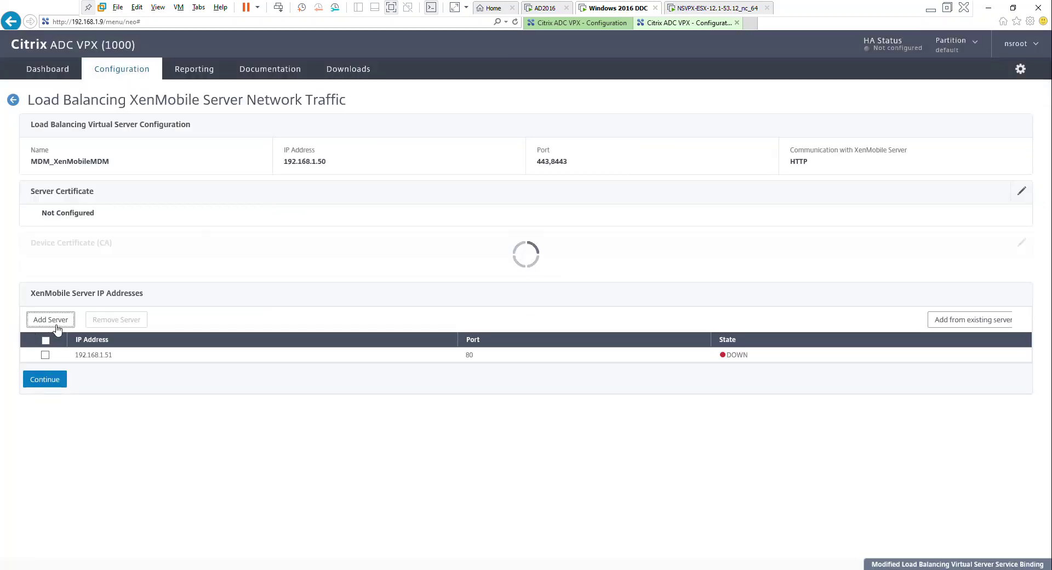
Add a second XenMobile server 192.168.1.52 and confirm the server list
click(50, 320)
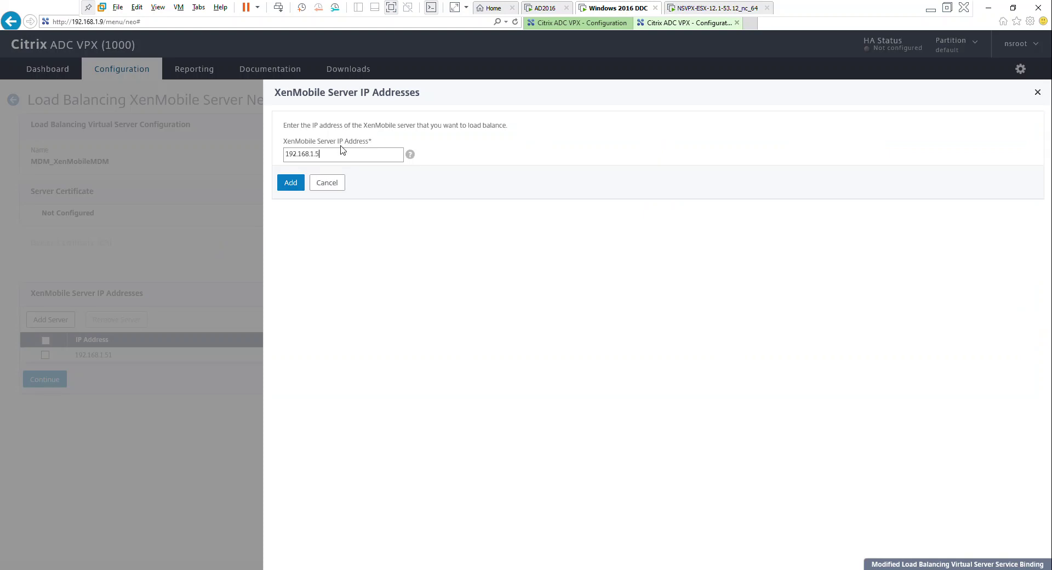
key(BackSpace)
text(2)
click(290, 183)
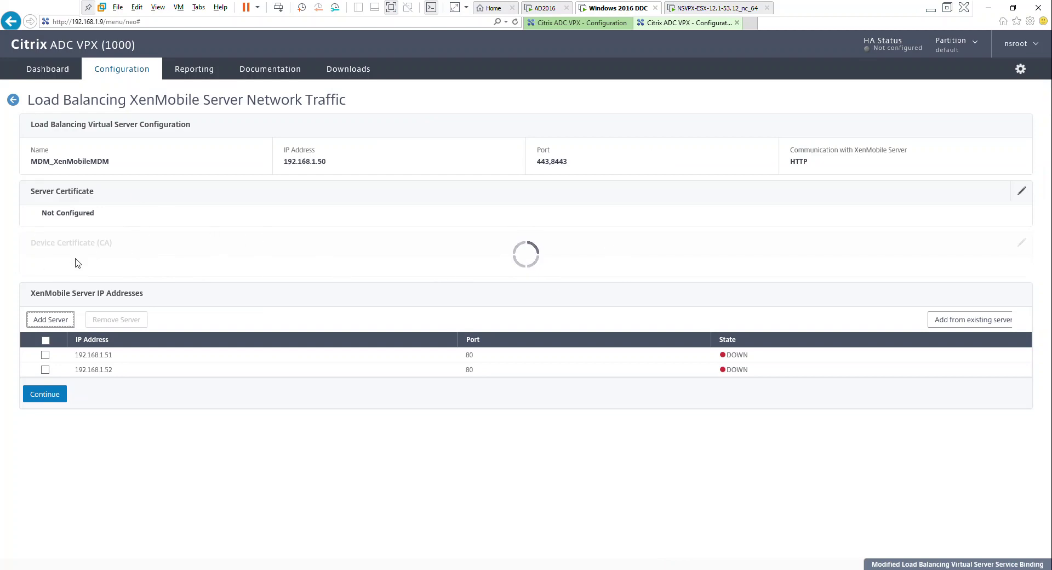
click(62, 397)
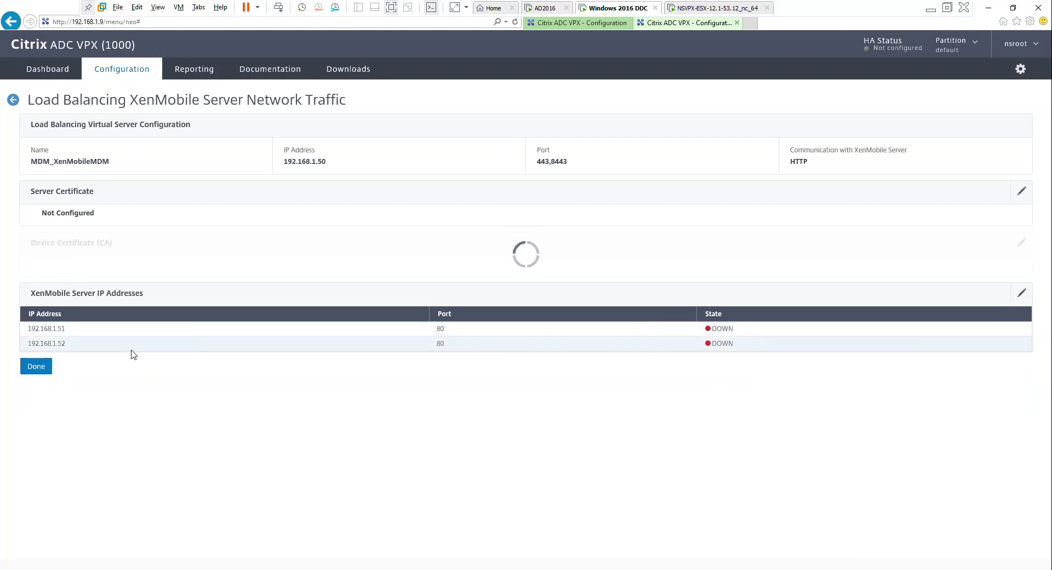
Finish the wizard and review the dashboard: gateway 192.168.1.100:443, load balancing 192.168.1.50 on 443/8443
click(36, 366)
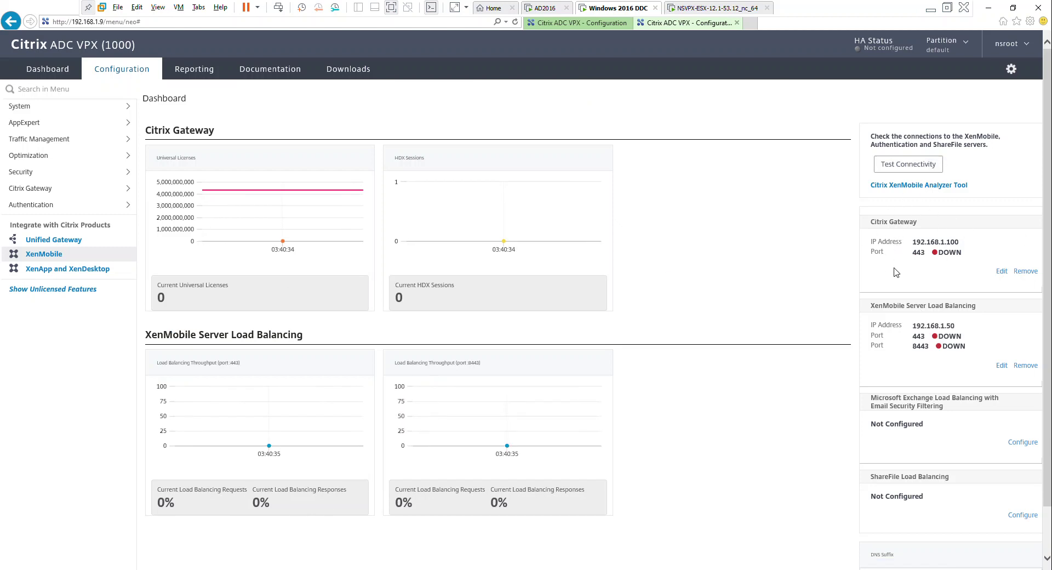
click(609, 23)
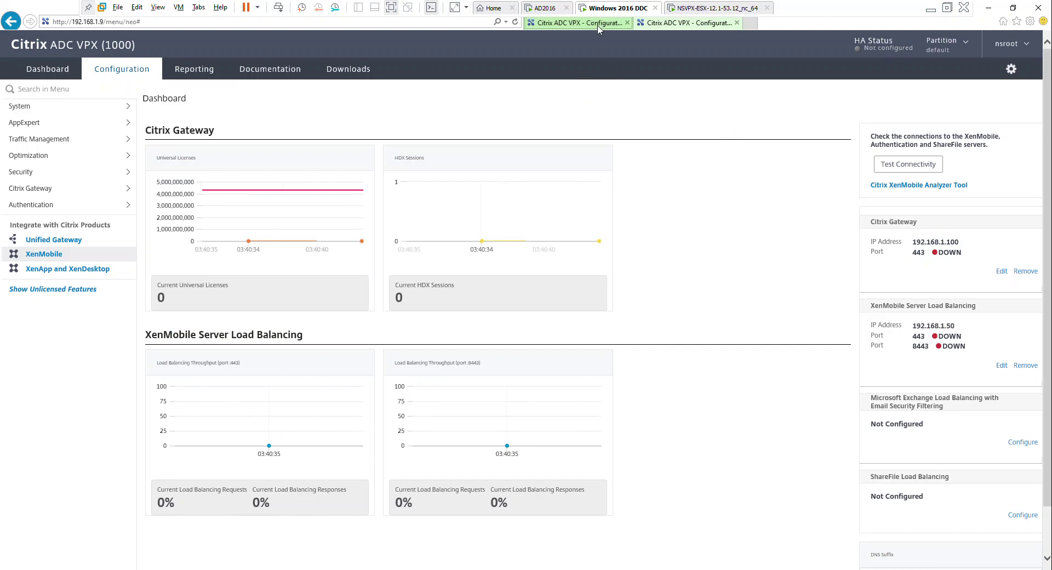
click(688, 23)
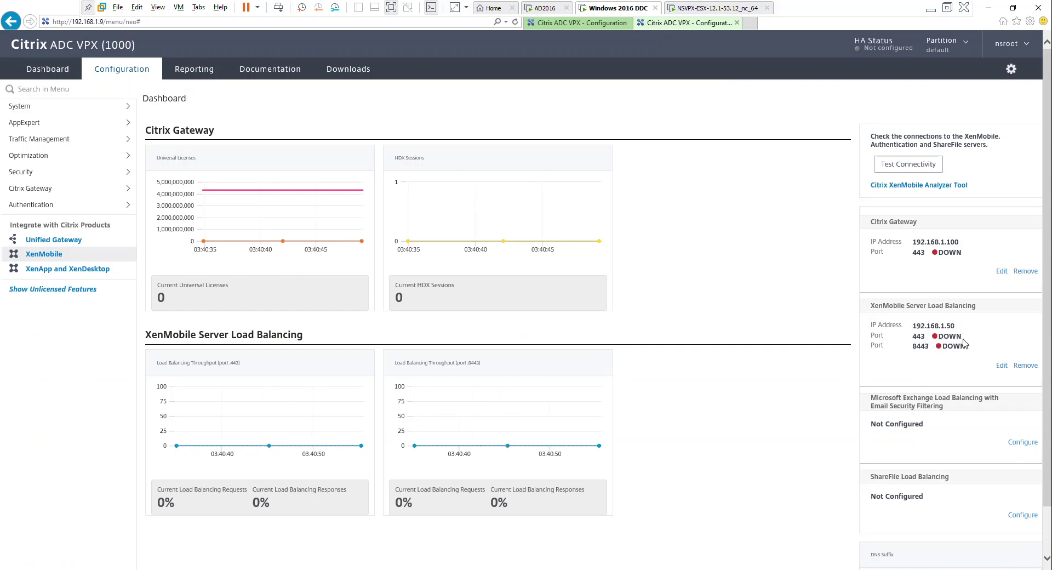
scroll(954, 364, down, 1)
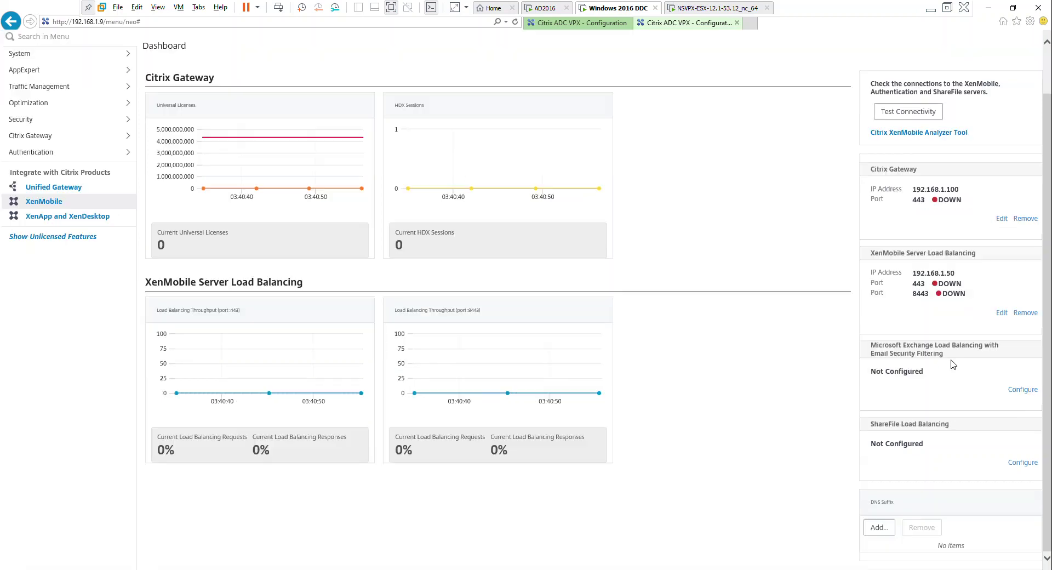
scroll(942, 359, up, 1)
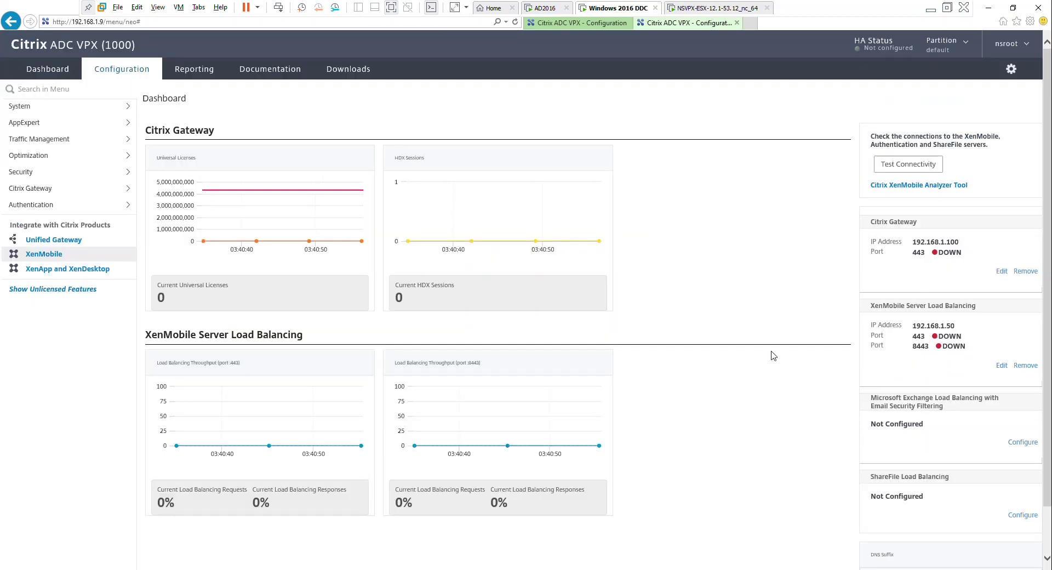